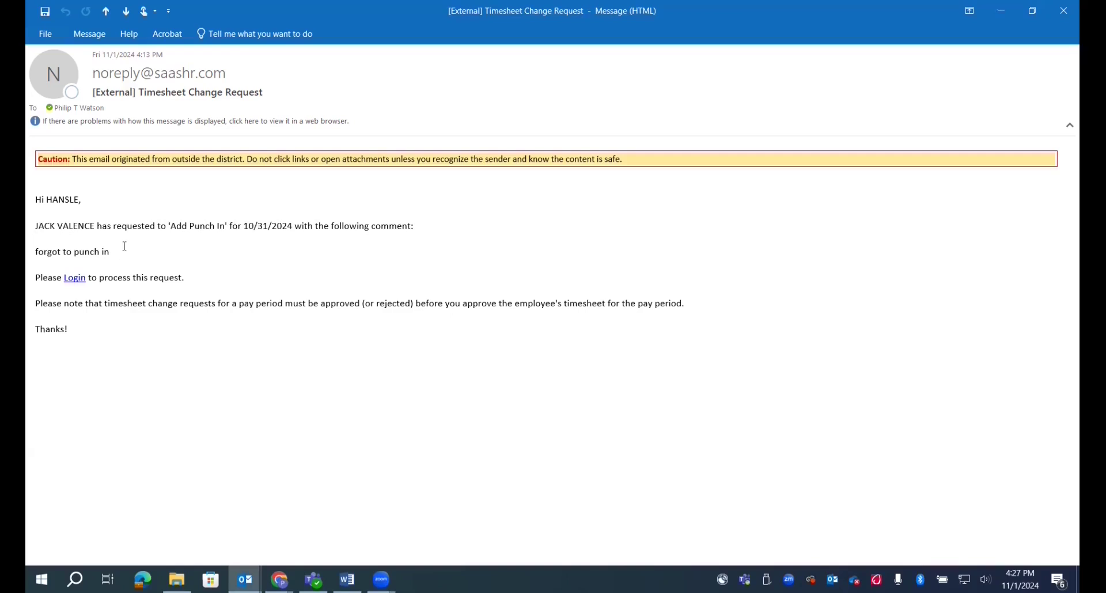
# - Follow the login link in the timesheet change request email and look through both pages of My To Do Items
pyautogui.click(76, 281)
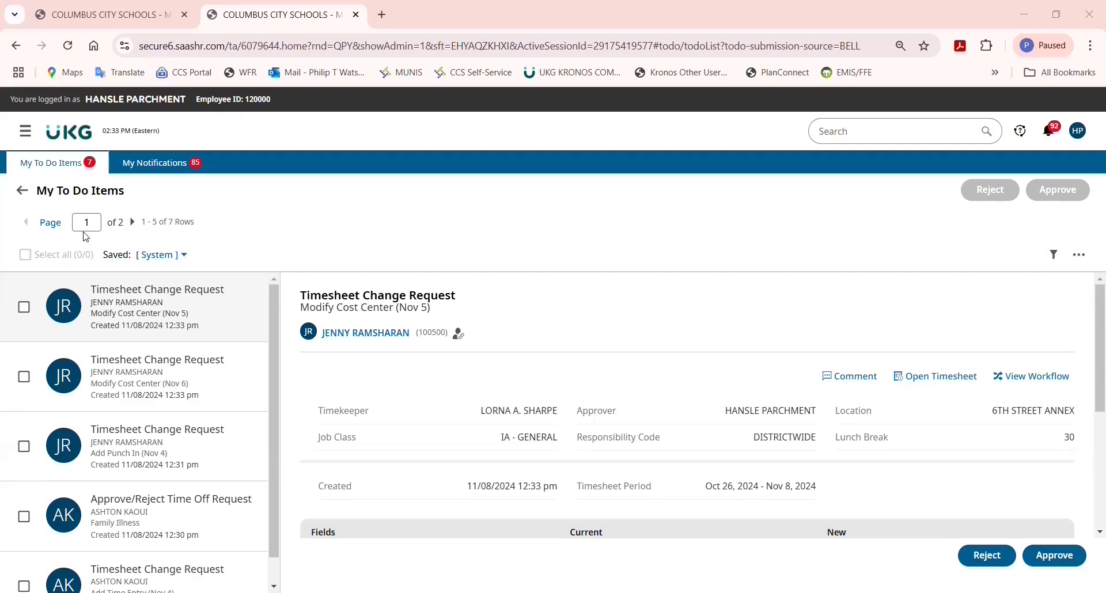
pyautogui.scroll(-1, 101, 416)
pyautogui.scroll(1, 104, 417)
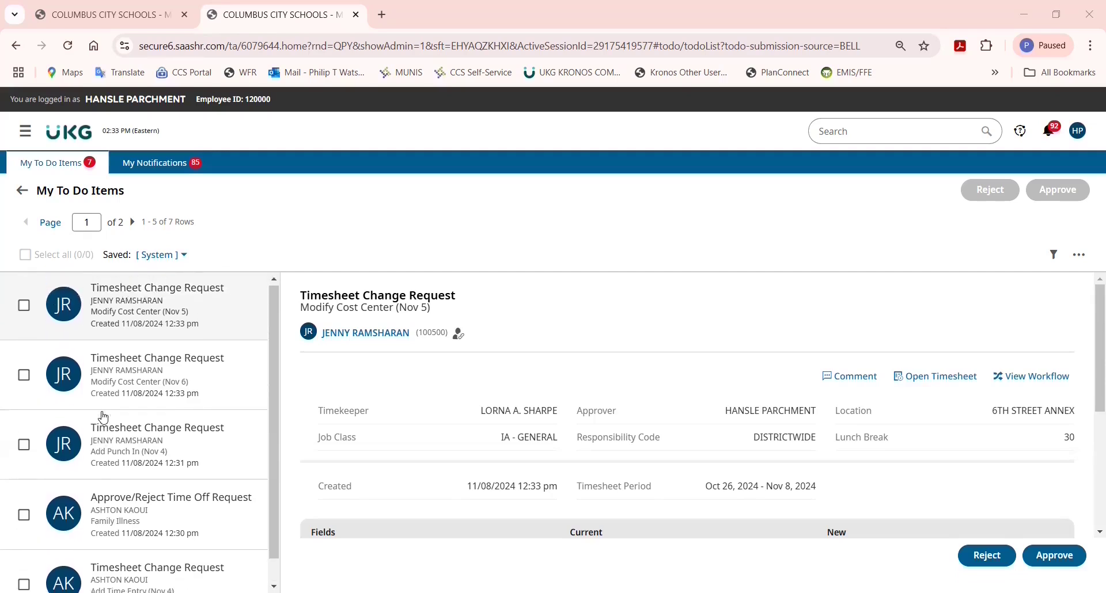
pyautogui.click(133, 225)
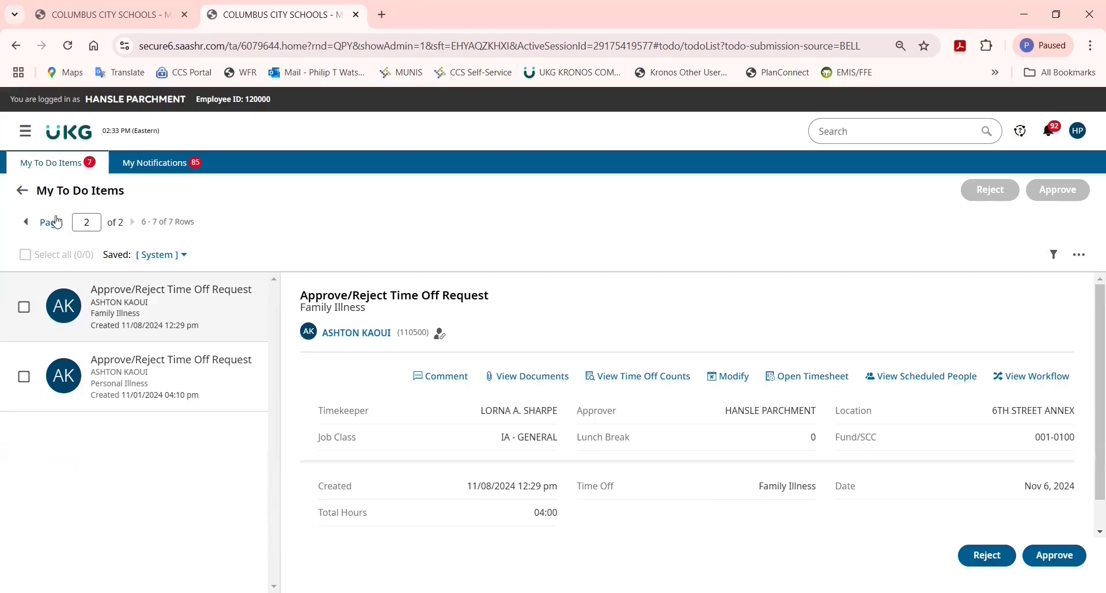
pyautogui.click(25, 221)
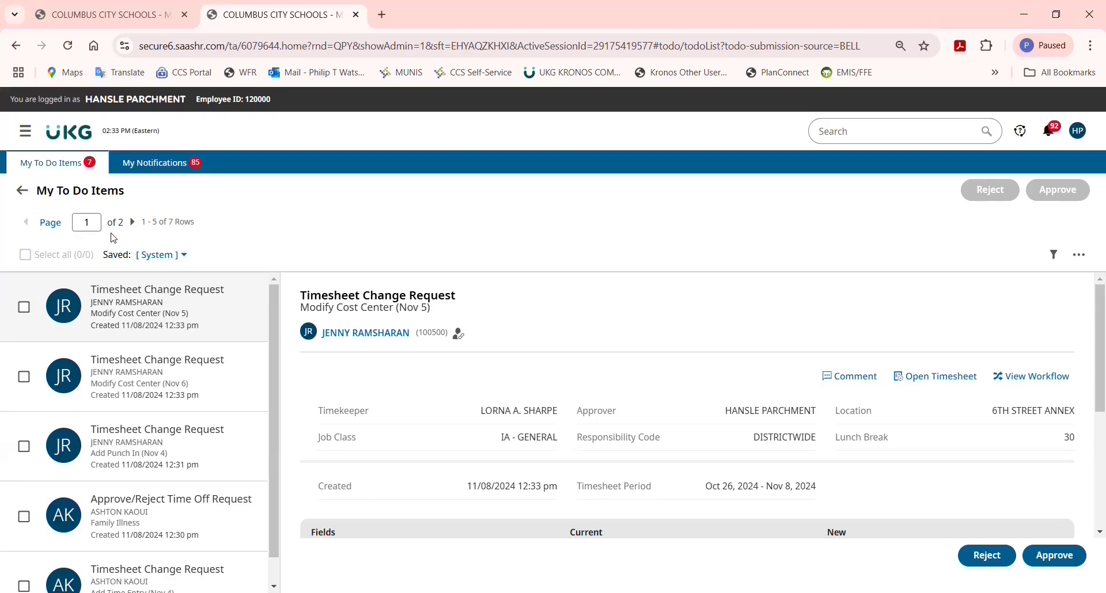
# - Select the Add Punch In (Nov 4) timesheet change request and review its requested field values
pyautogui.click(74, 453)
pyautogui.click(24, 448)
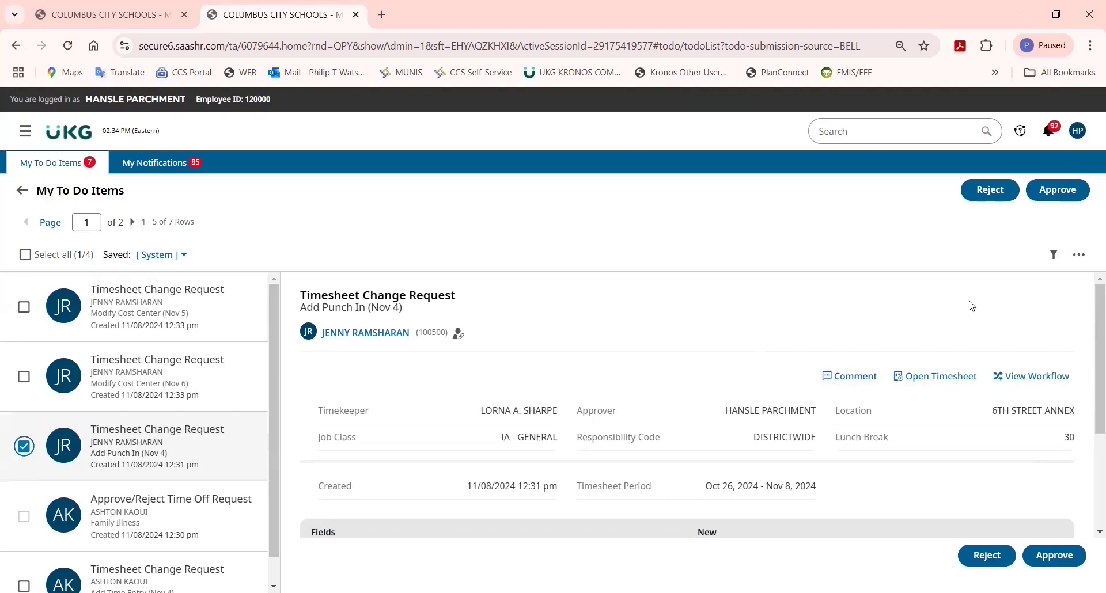
pyautogui.moveTo(1090, 311); pyautogui.dragTo(1090, 396)
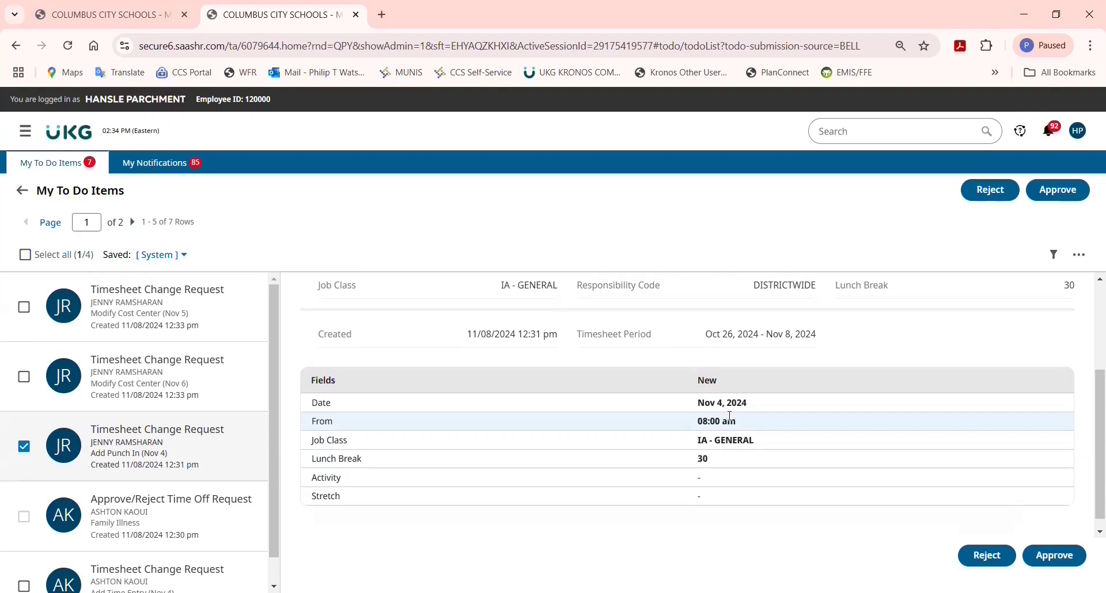
pyautogui.scroll(-1, 835, 447)
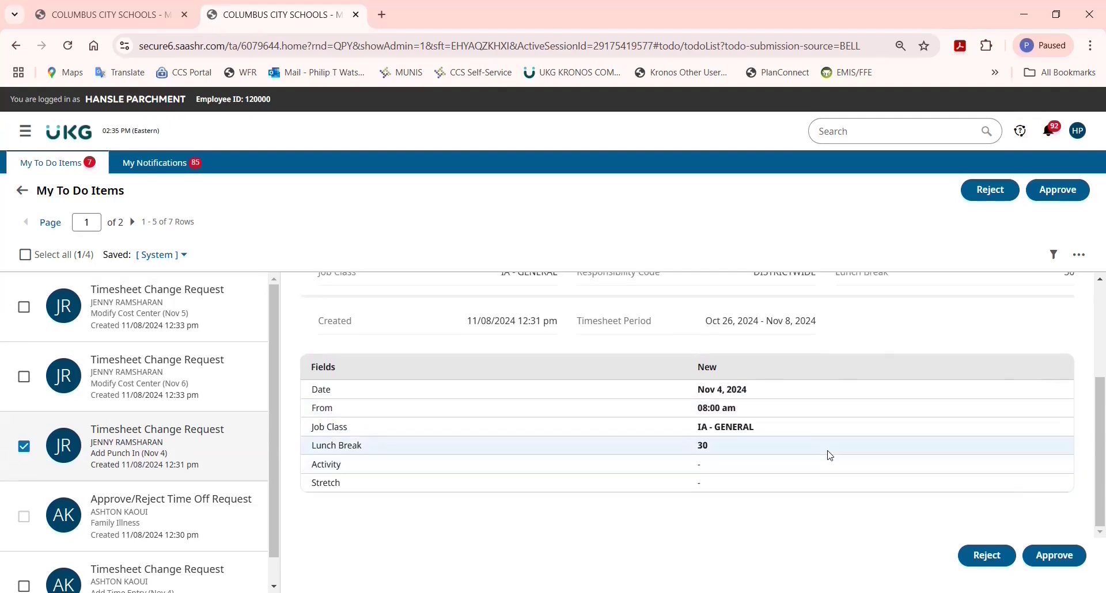
pyautogui.scroll(3, 830, 449)
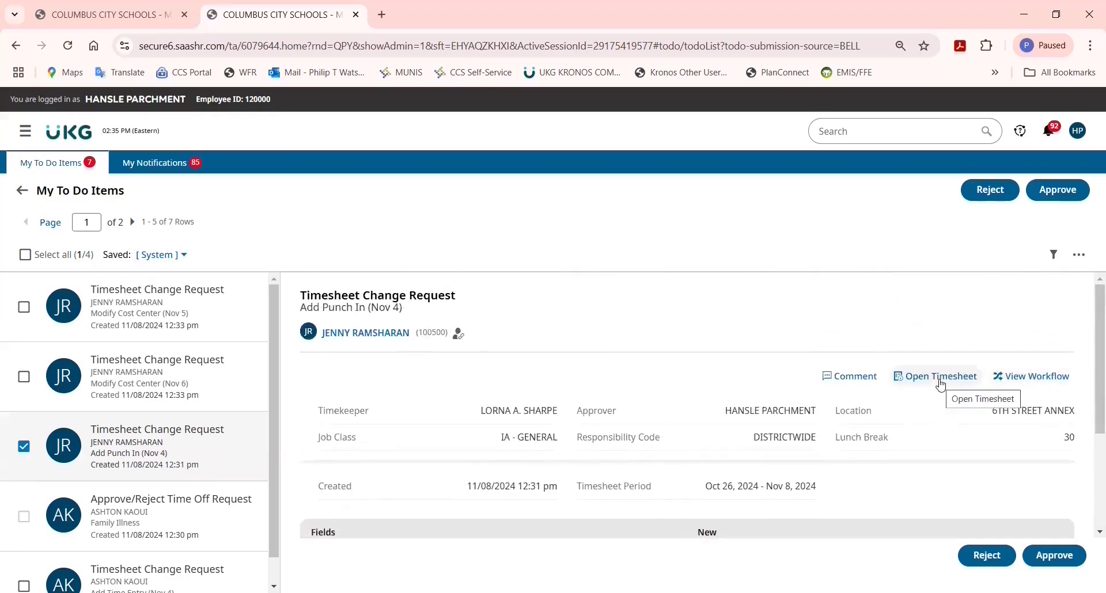
# - Open the employee's timesheet from the Nov 4 request, check the Mon Nov 4 entry, and return to My To Do Items
pyautogui.click(940, 380)
pyautogui.scroll(-5, 132, 463)
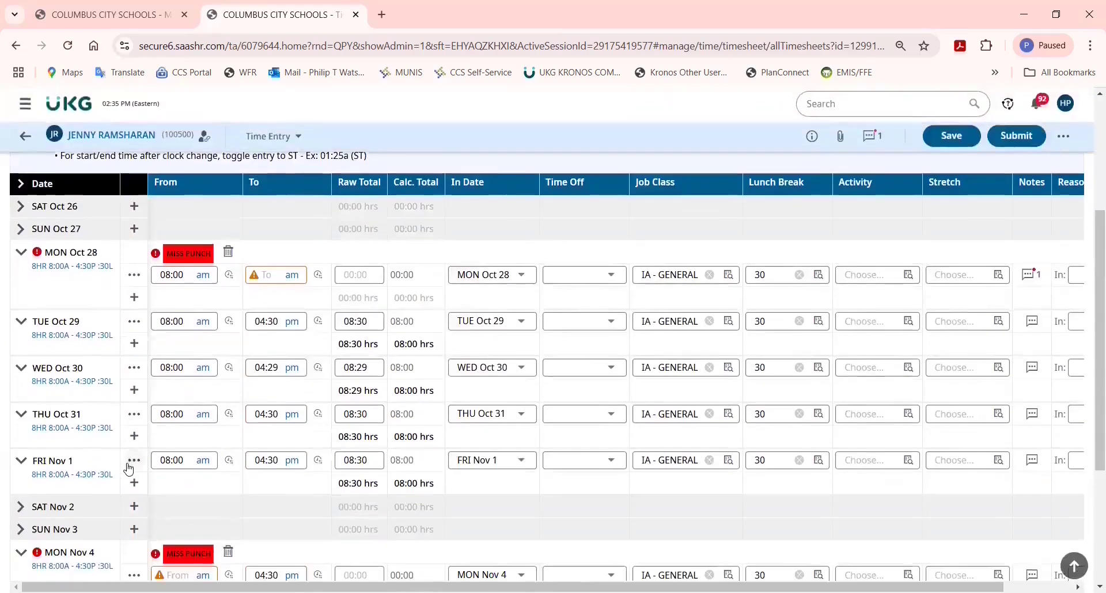
pyautogui.scroll(-1, 122, 487)
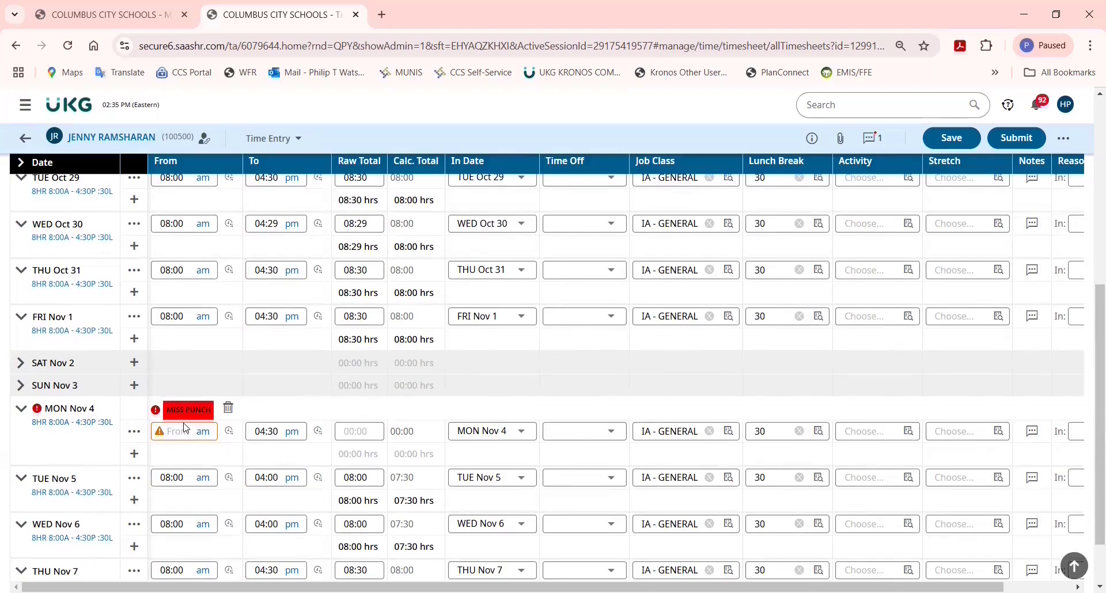
pyautogui.click(25, 138)
pyautogui.click(29, 196)
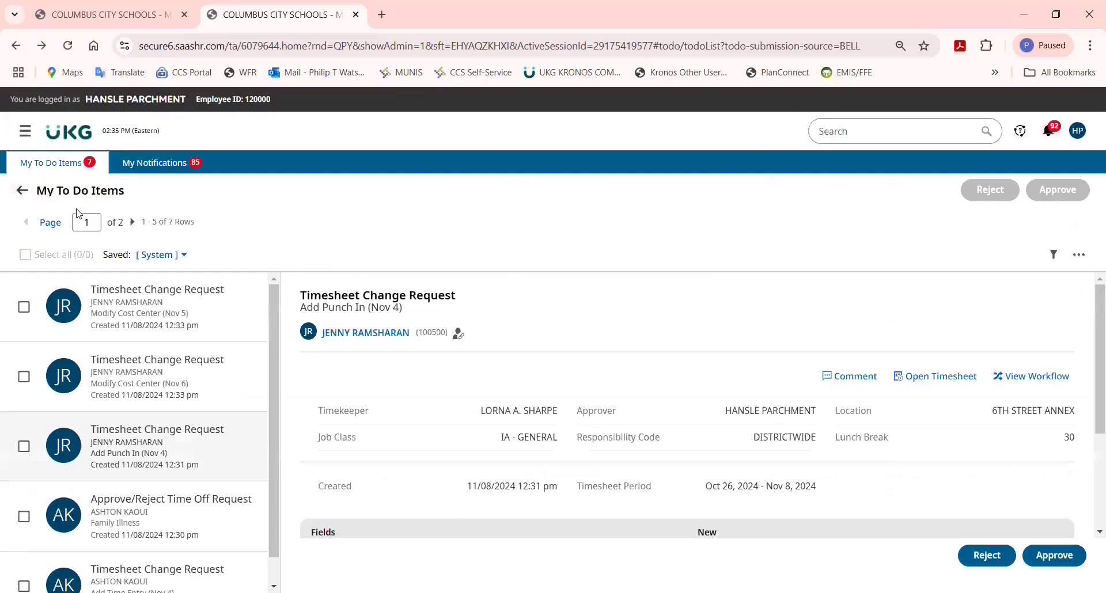
# - Approve the Add Punch In (Nov 4) timesheet change request without a comment
pyautogui.scroll(-3, 691, 432)
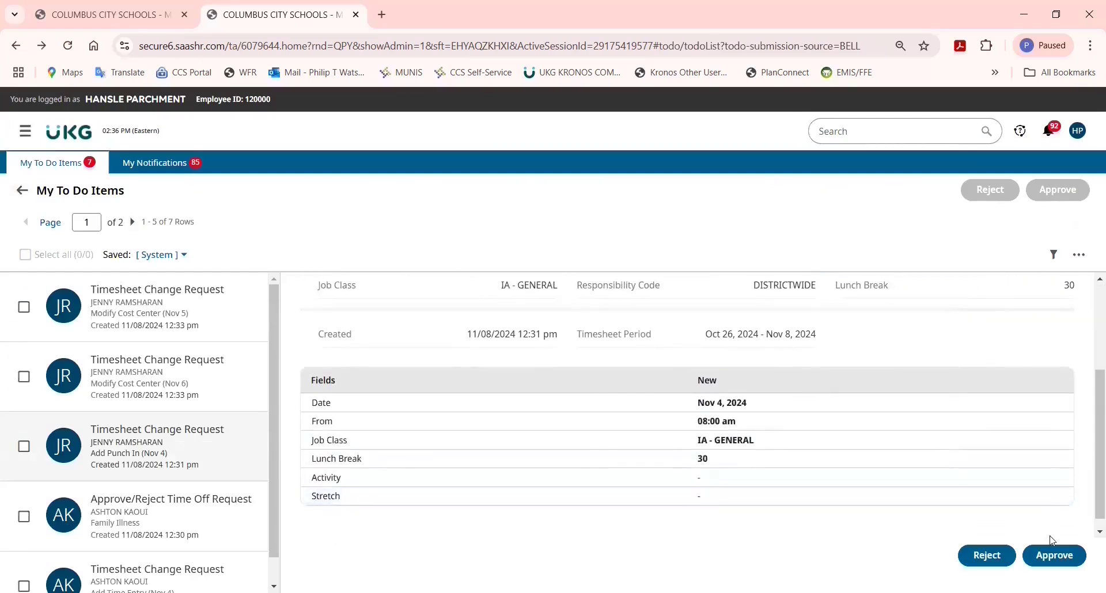
pyautogui.click(1046, 564)
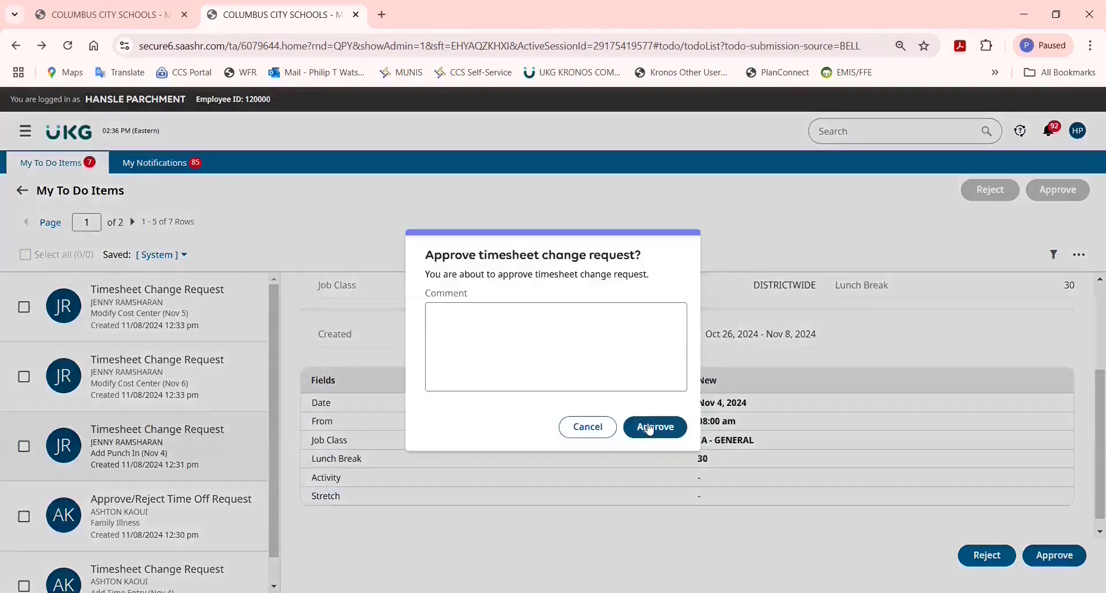
pyautogui.click(652, 425)
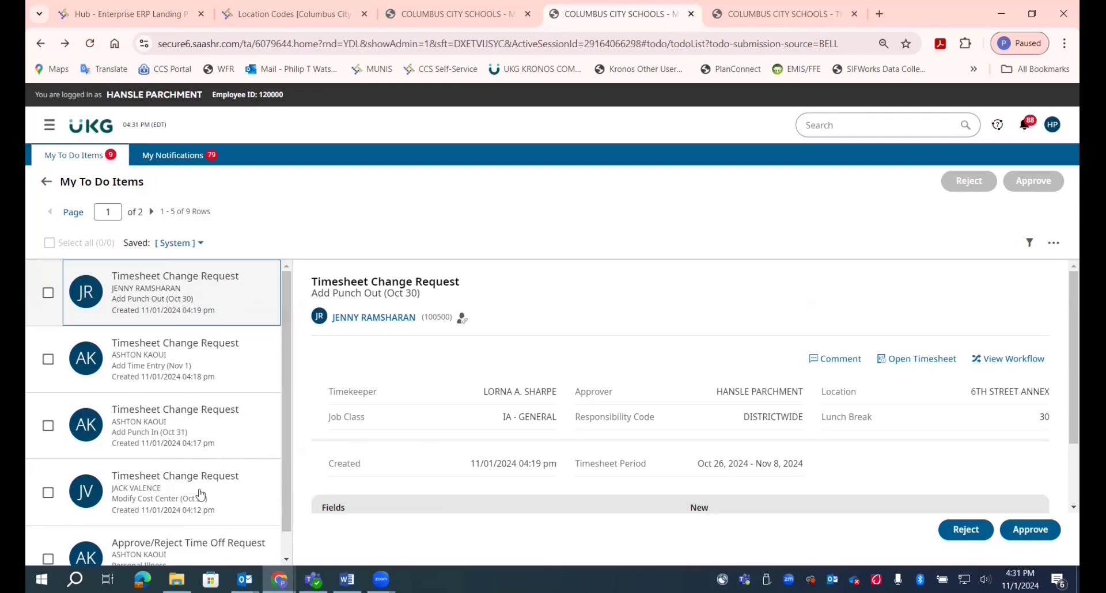
# - Review the requested changes and the employee's comment on the Modify Cost Center (Oct 31) request
pyautogui.click(197, 493)
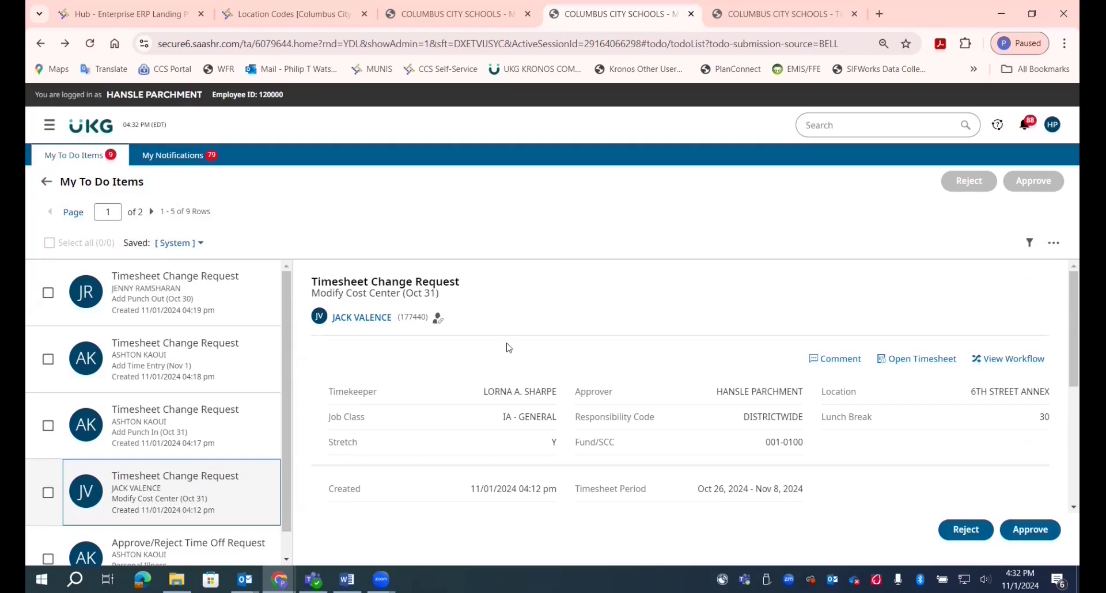
pyautogui.scroll(-5, 481, 342)
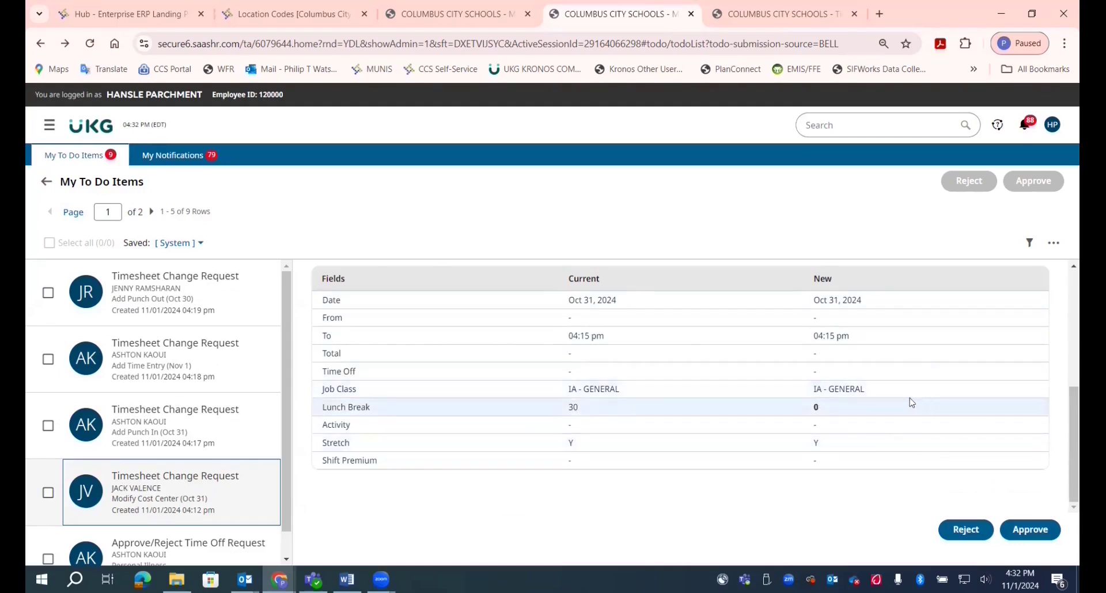
pyautogui.scroll(5, 778, 371)
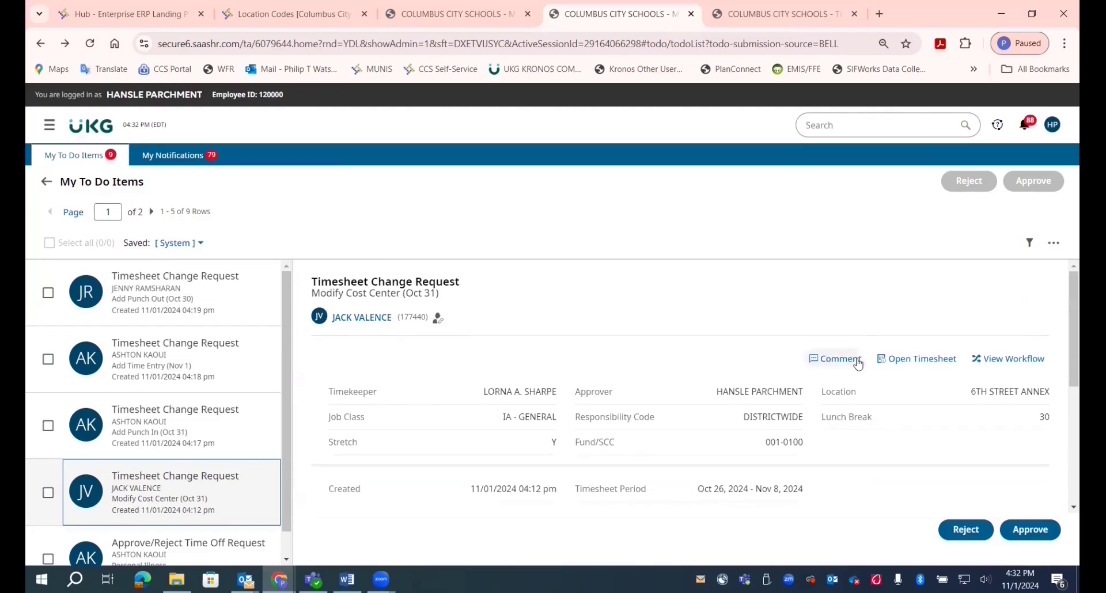
pyautogui.click(836, 358)
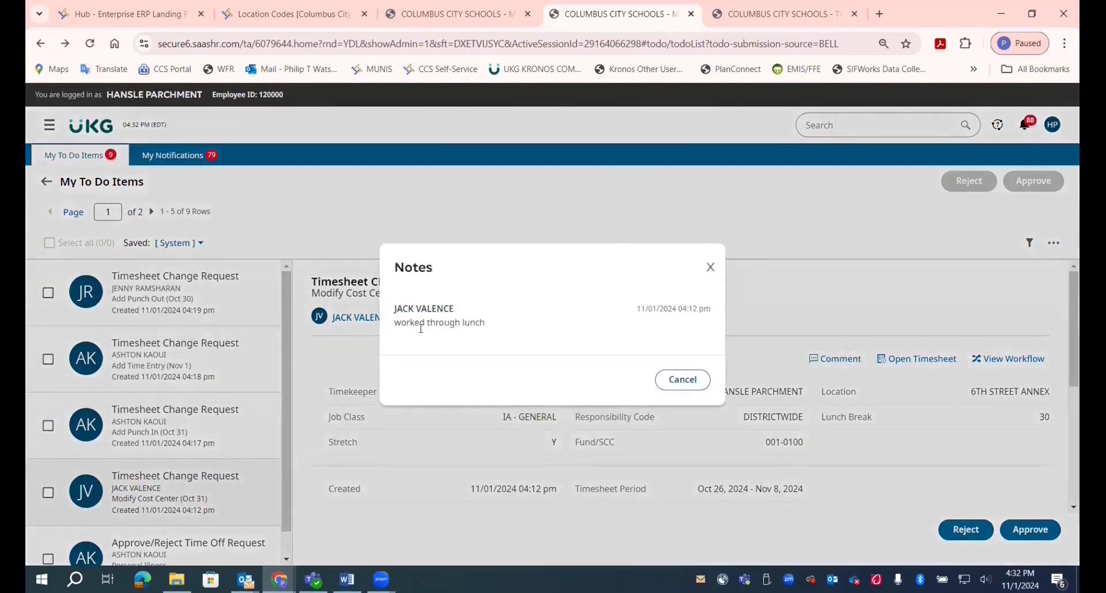
pyautogui.click(707, 267)
# - Approve the Modify Cost Center (Oct 31) timesheet change request without a comment
pyautogui.click(1030, 530)
pyautogui.click(650, 408)
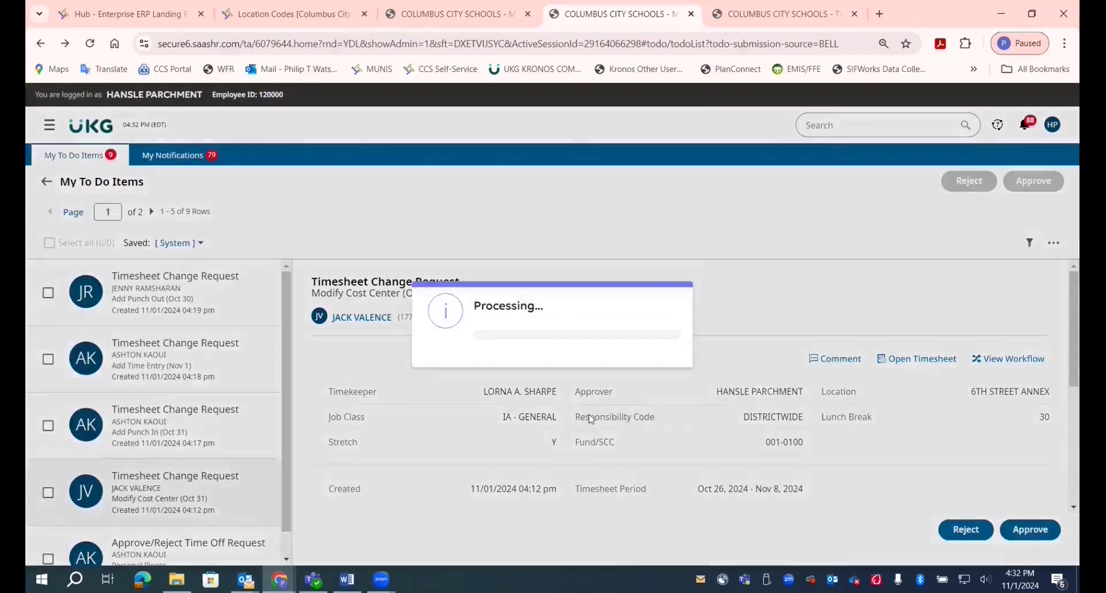
pyautogui.click(668, 362)
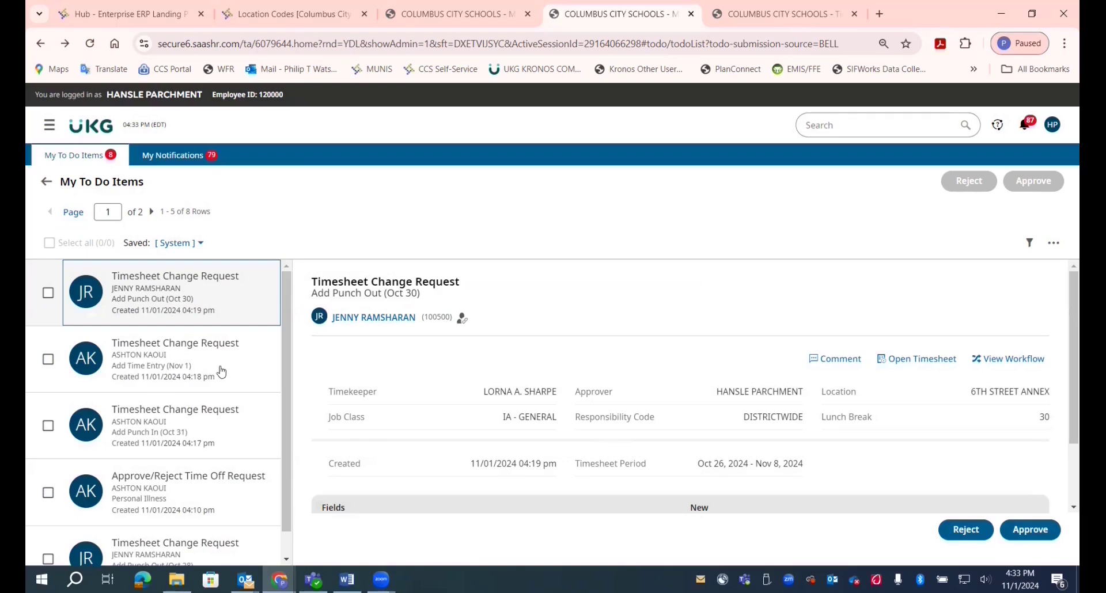
# - Switch to Outlook to view the change request emails, and return to UKG to reopen My To Do Items
pyautogui.hotkey('alt', 'Tab')
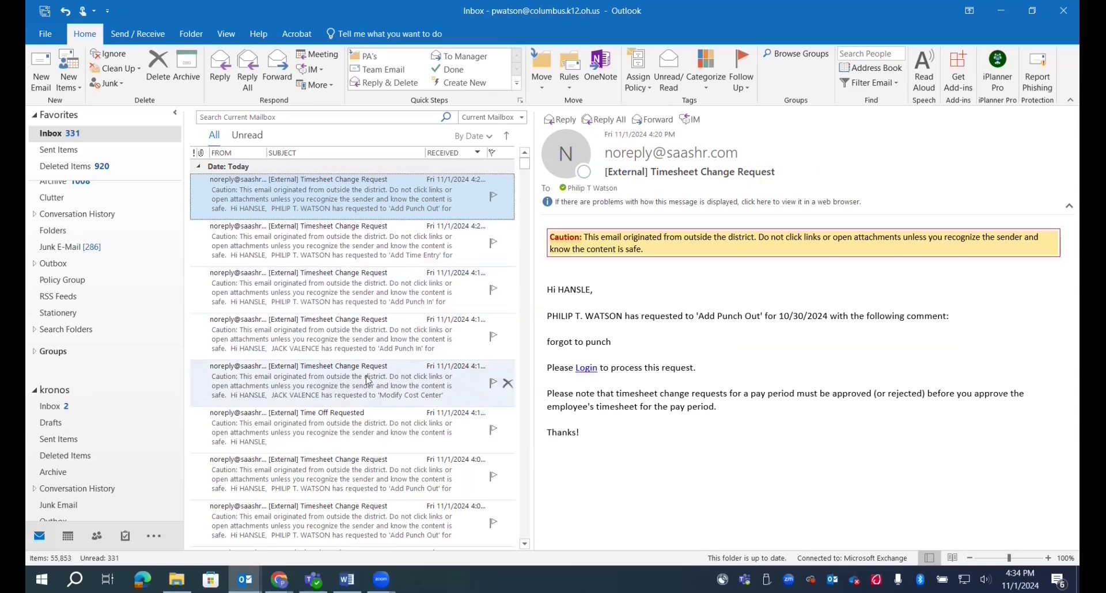
pyautogui.hotkey('alt', 'Tab')
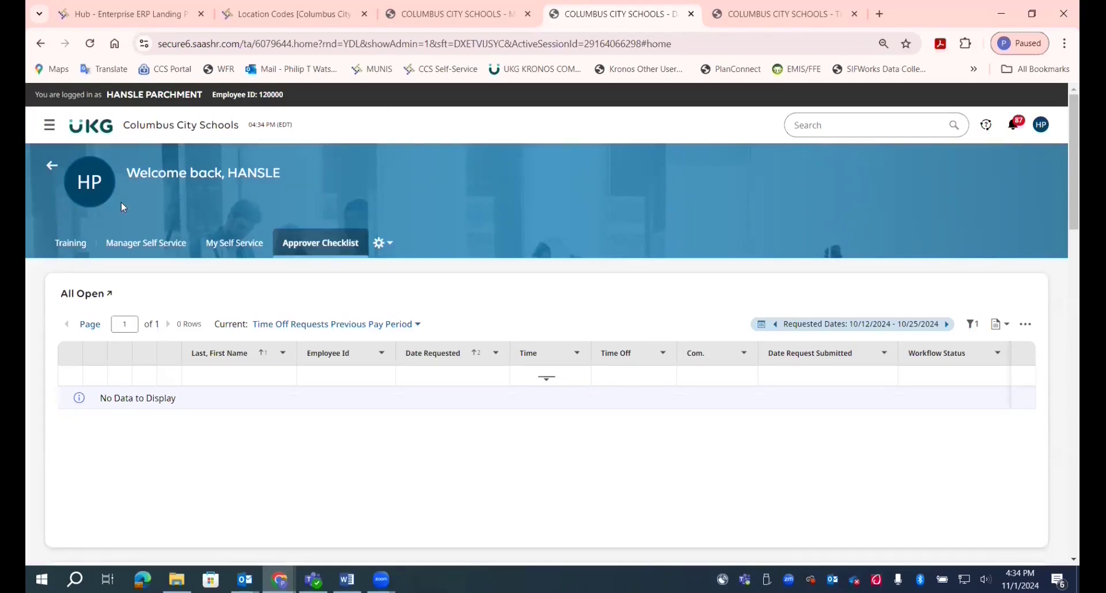
pyautogui.click(1013, 124)
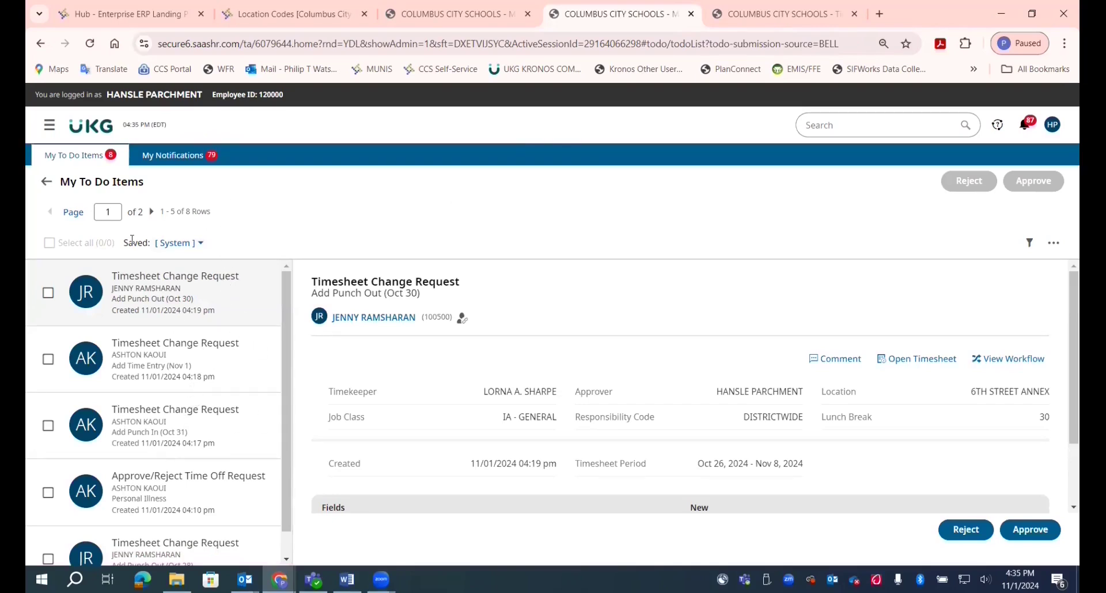
# - Open the full Pending Timesheet Change Requests list from the Manager Self Service dashboard
pyautogui.click(132, 180)
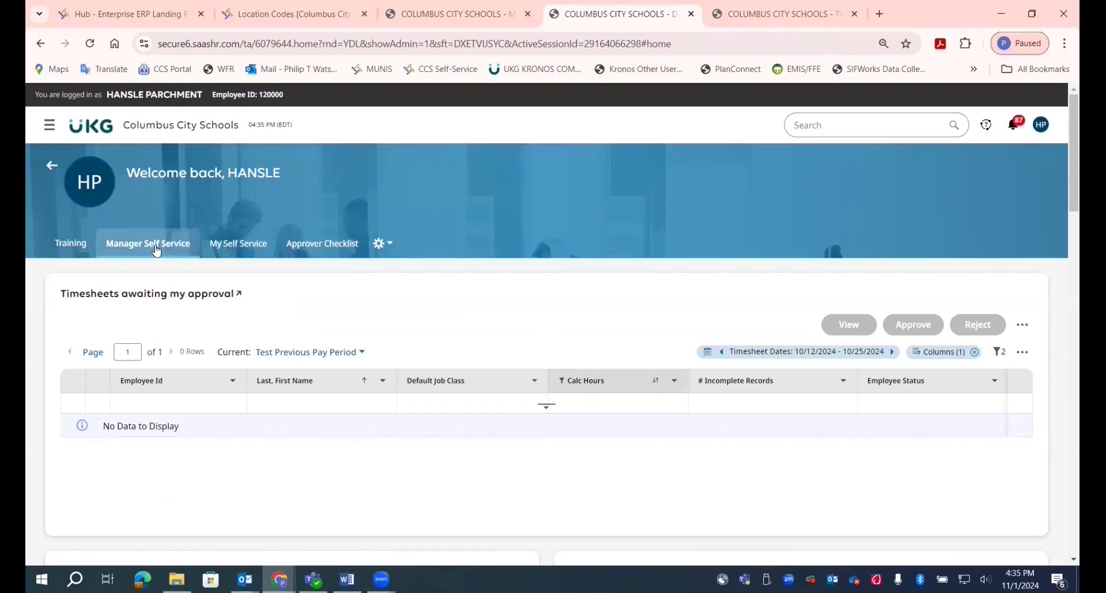
pyautogui.scroll(-7, 157, 187)
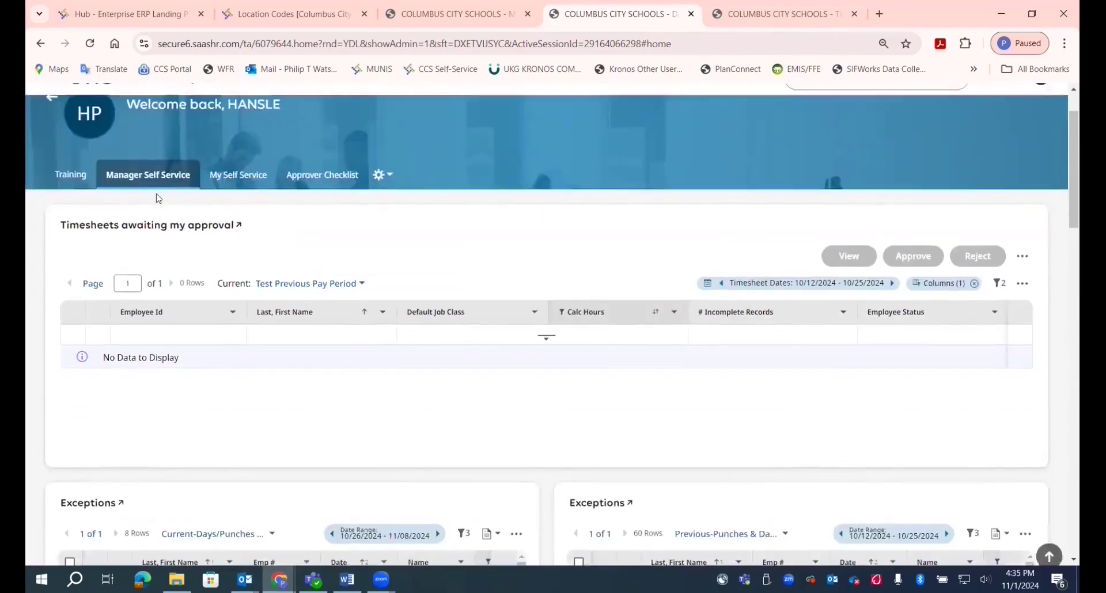
pyautogui.scroll(-3, 157, 197)
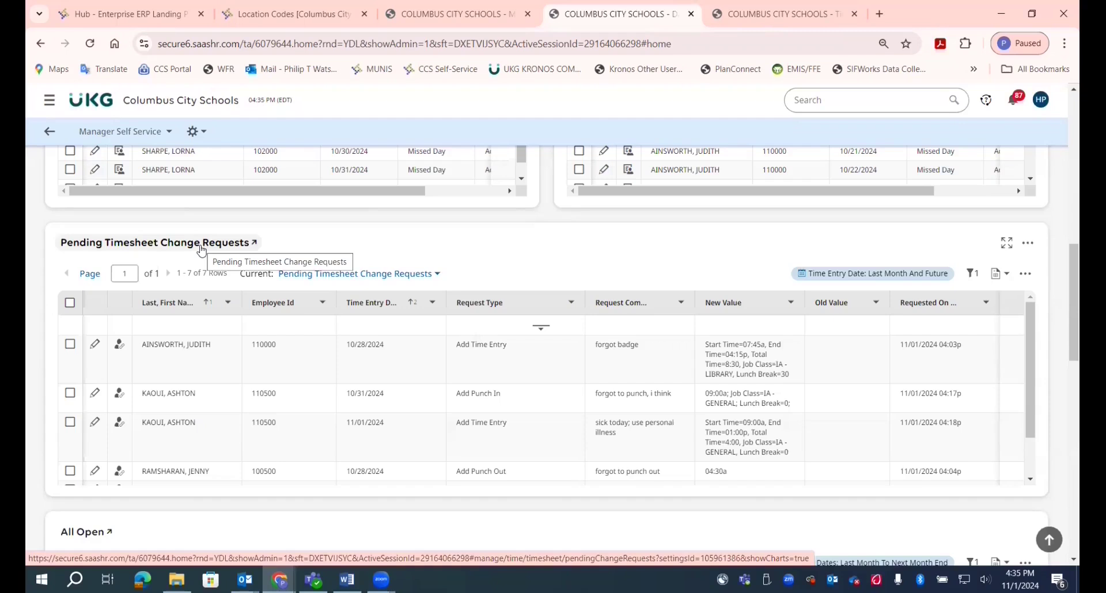
pyautogui.click(200, 245)
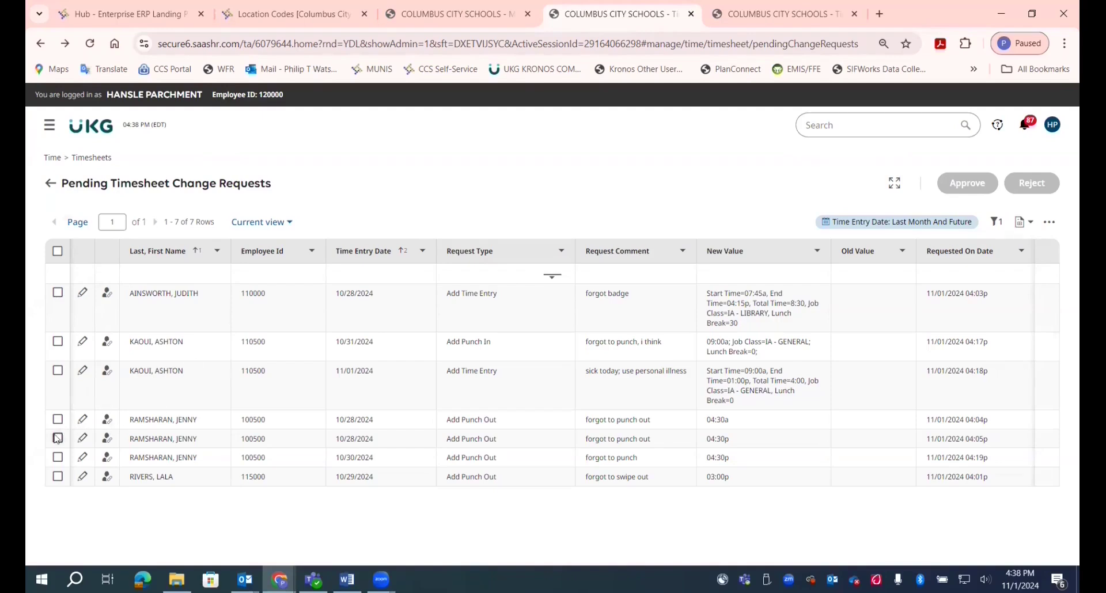
# - Approve the 10/28/2024 Add Punch Out request for 04:30p together with the 10/29/2024 Add Punch Out request for 03:00p
pyautogui.click(57, 438)
pyautogui.click(58, 477)
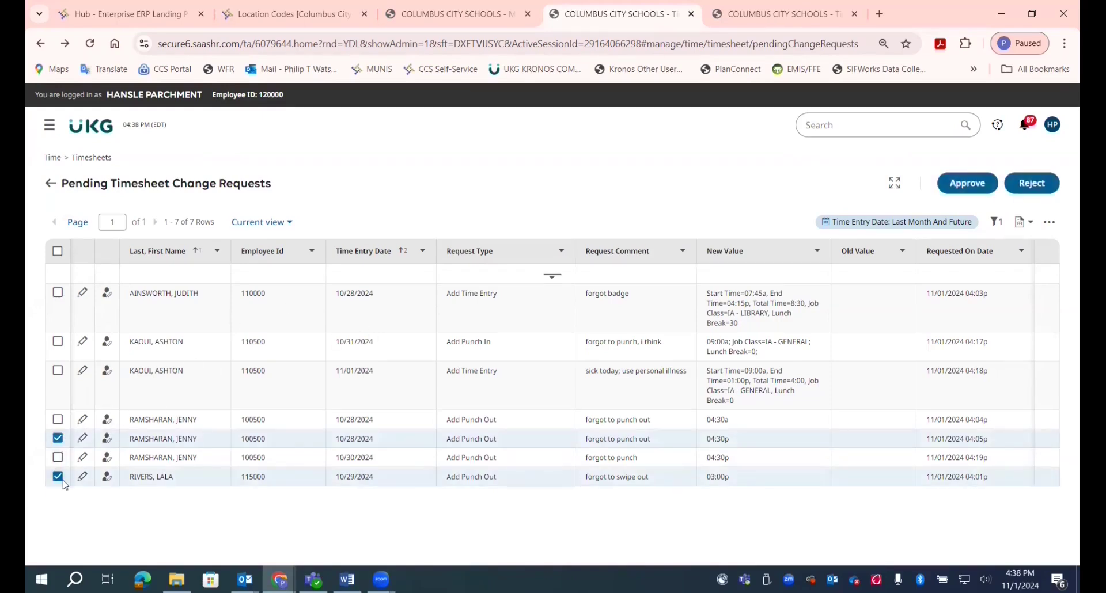
pyautogui.click(958, 185)
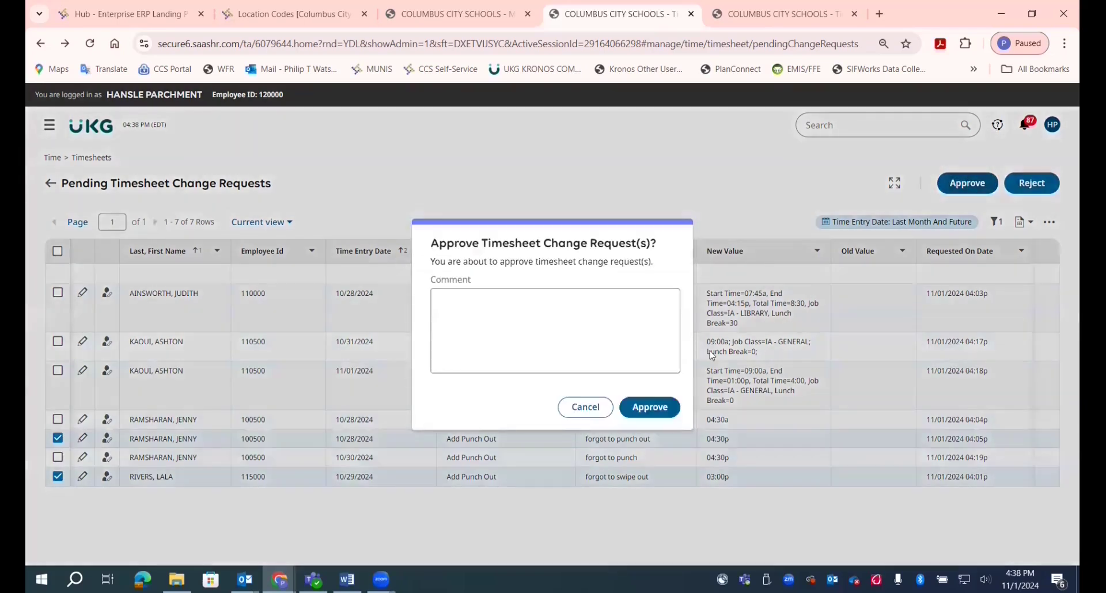
pyautogui.click(659, 412)
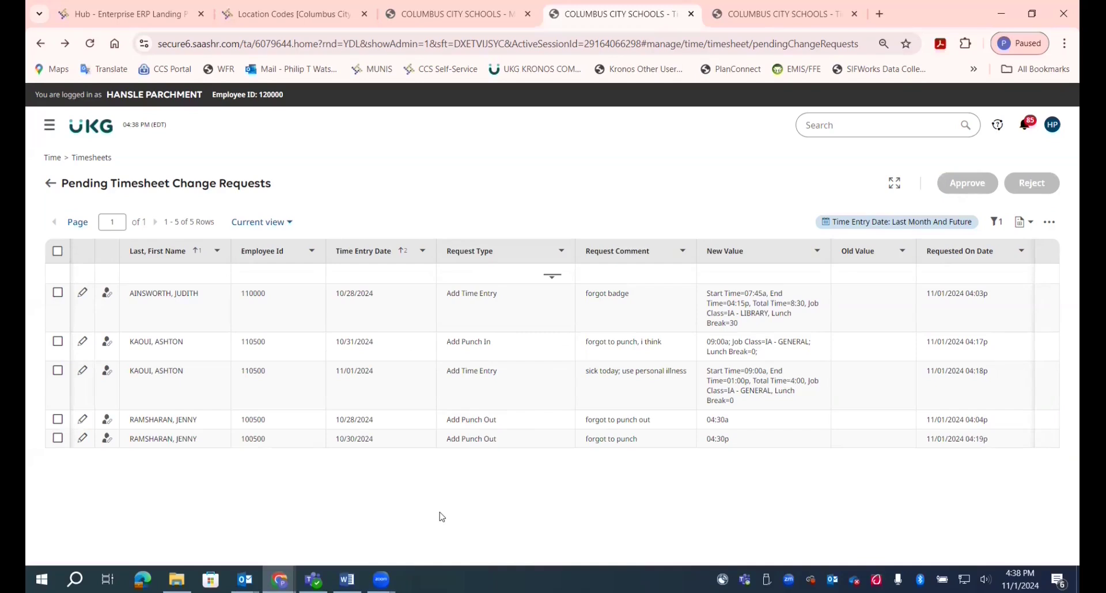
# - Try to approve the 10/30/2024 Add Punch Out request for 04:30p
pyautogui.click(58, 438)
pyautogui.click(964, 183)
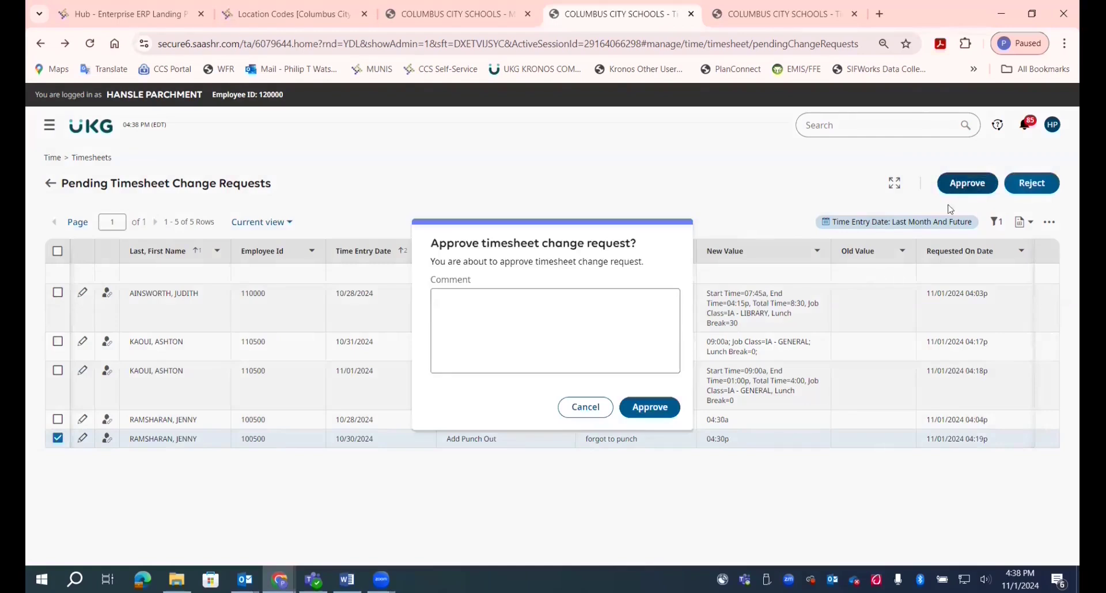
pyautogui.click(640, 407)
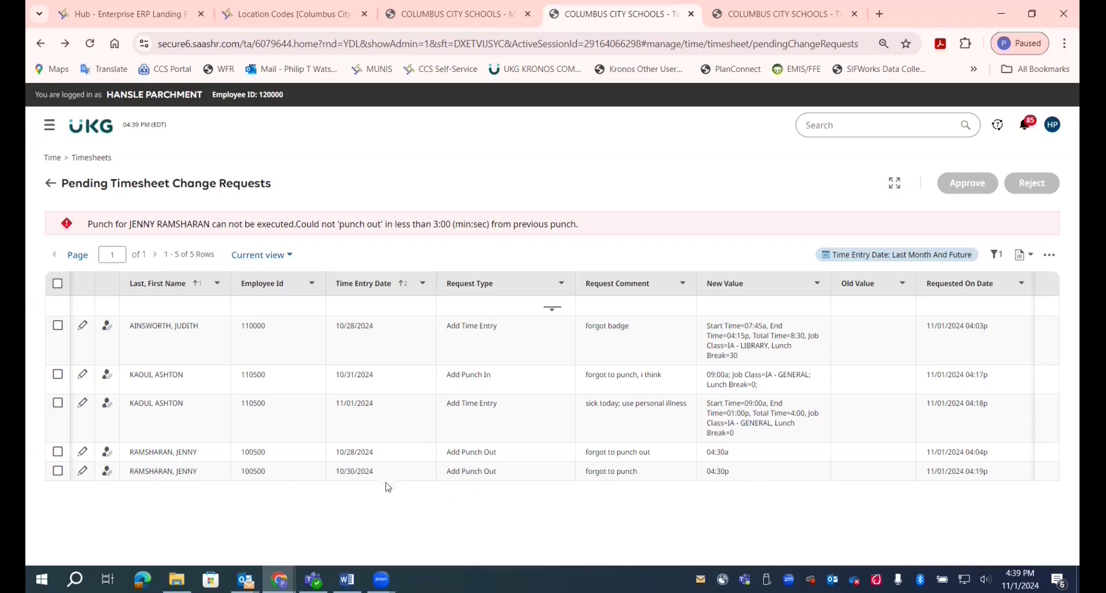
# - Open the timesheet behind the 10/30/2024 request, check the Wed Oct 30 punches, and return to the pending requests
pyautogui.click(81, 478)
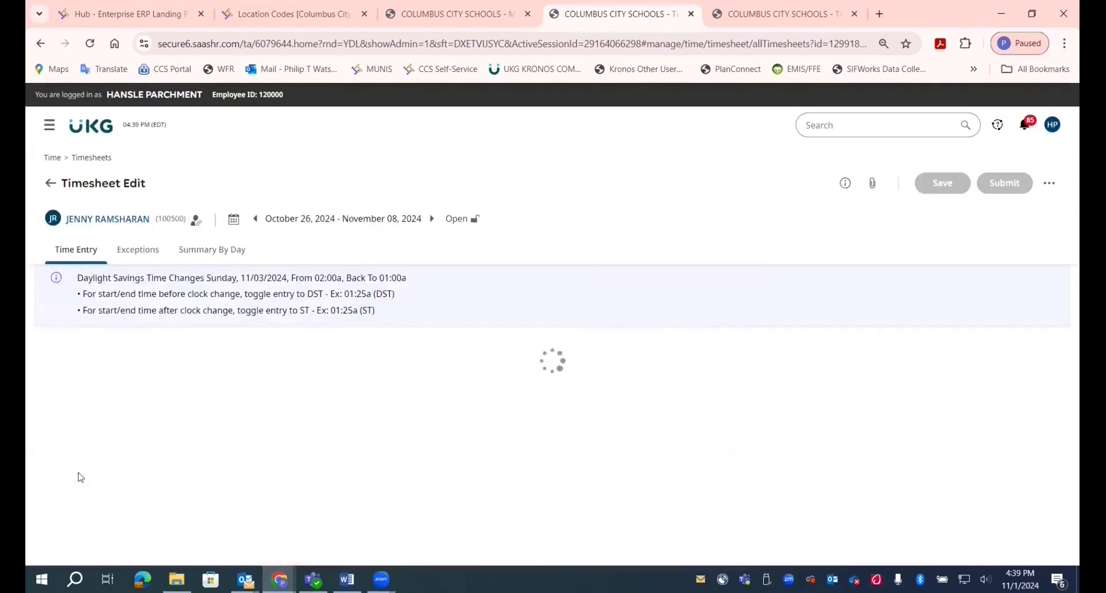
pyautogui.scroll(-2, 253, 399)
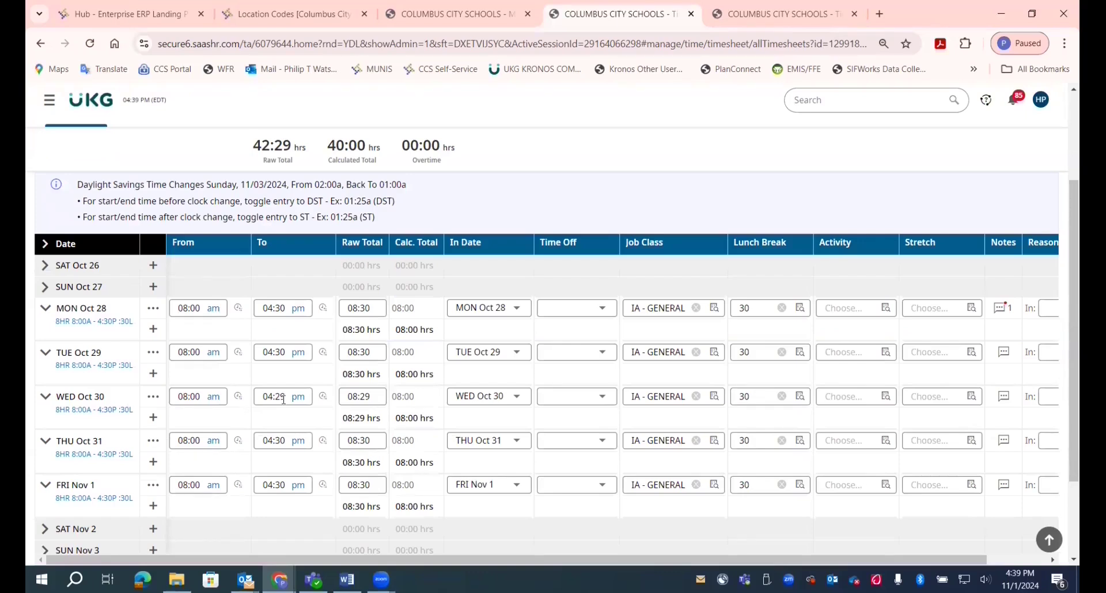
pyautogui.scroll(1, 57, 156)
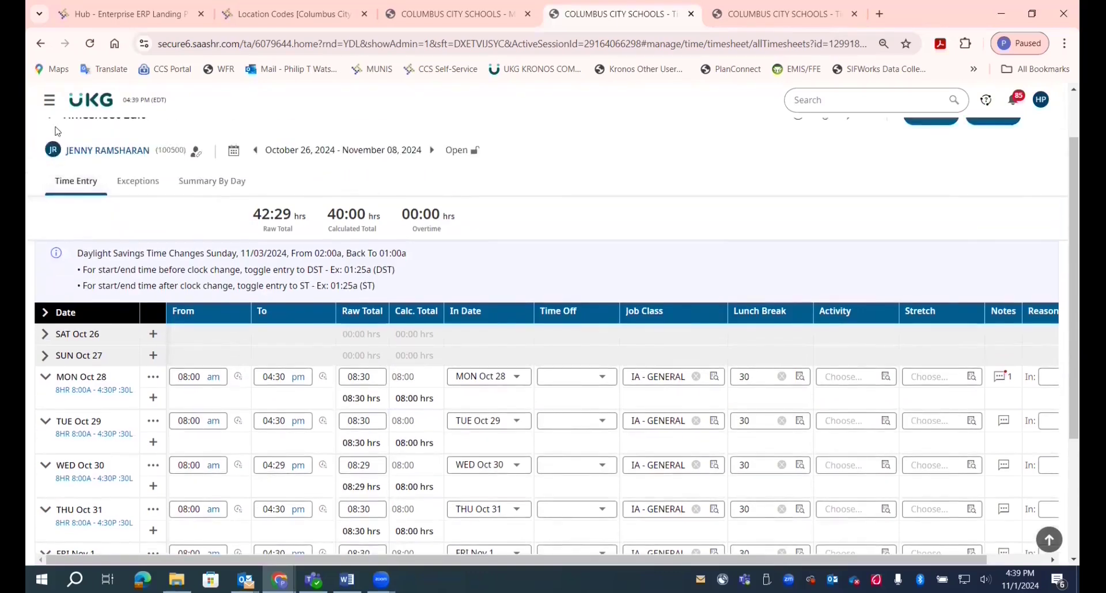
pyautogui.scroll(1, 49, 138)
pyautogui.click(50, 182)
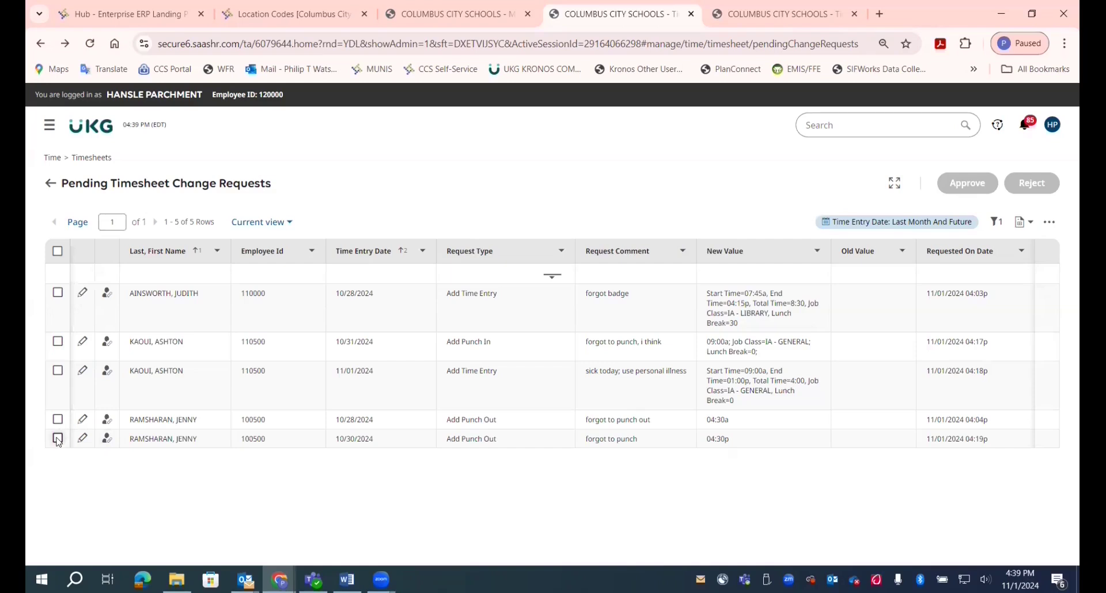
# - Reject the 10/30/2024 Add Punch Out request with the comment "duplicate request"
pyautogui.click(58, 439)
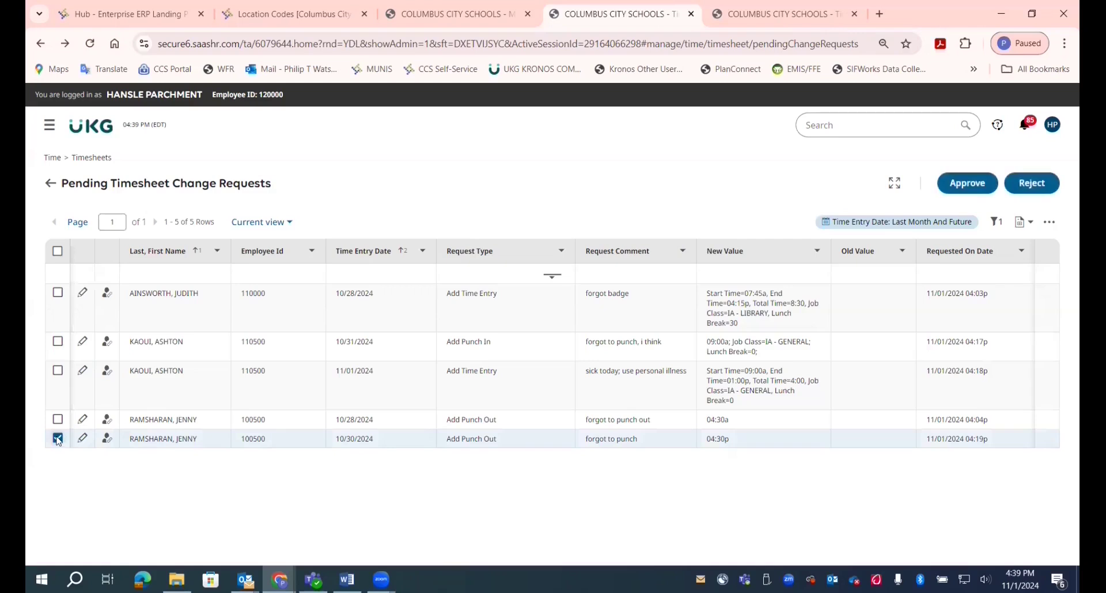
pyautogui.click(1031, 183)
pyautogui.click(607, 336)
pyautogui.write('duplicate request')
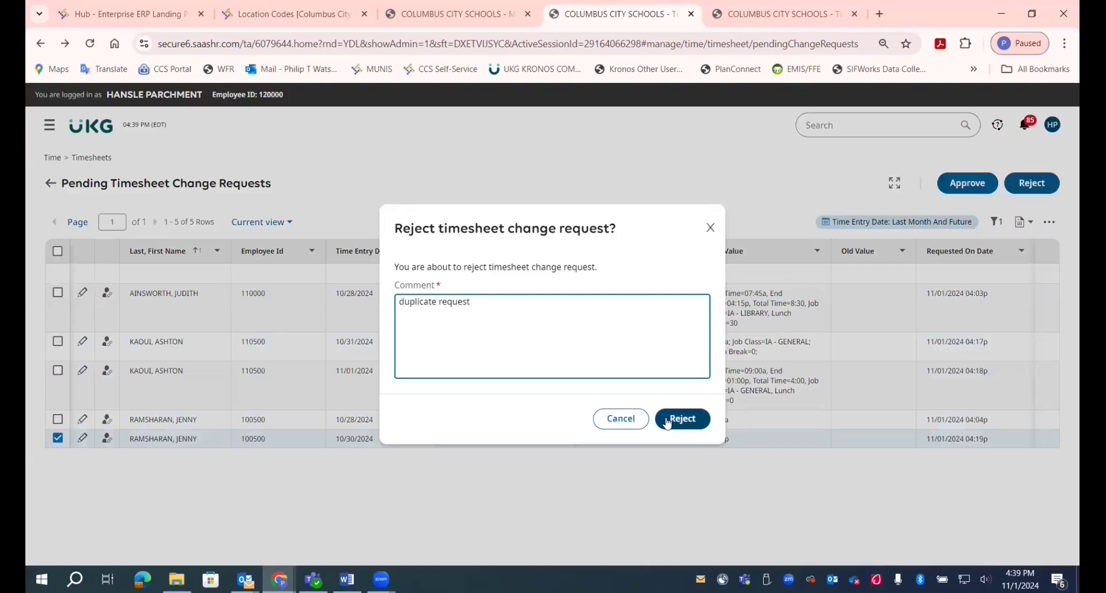
pyautogui.click(667, 423)
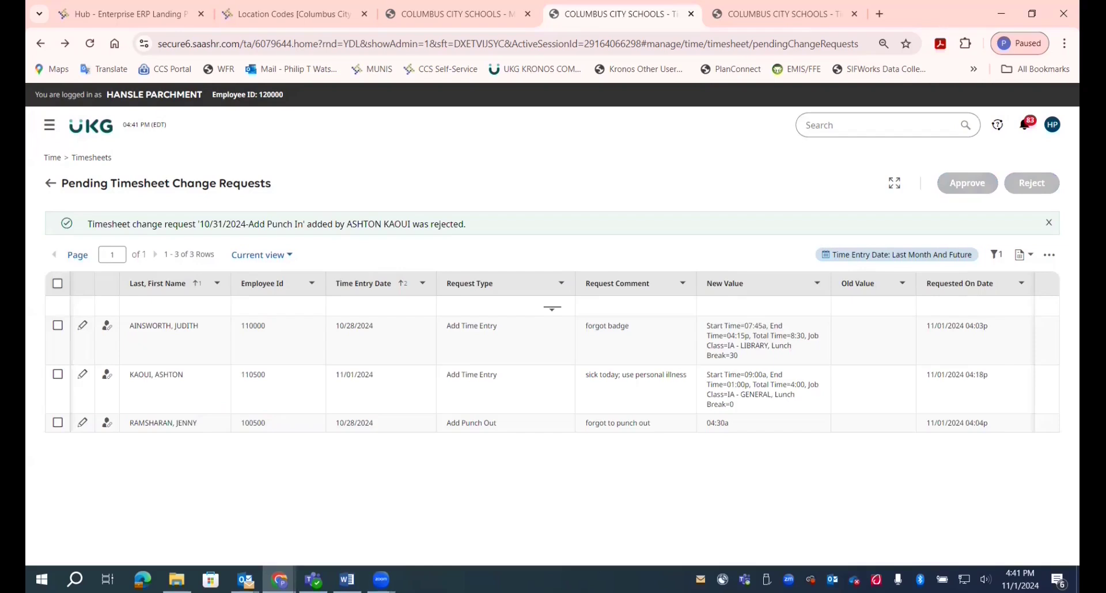